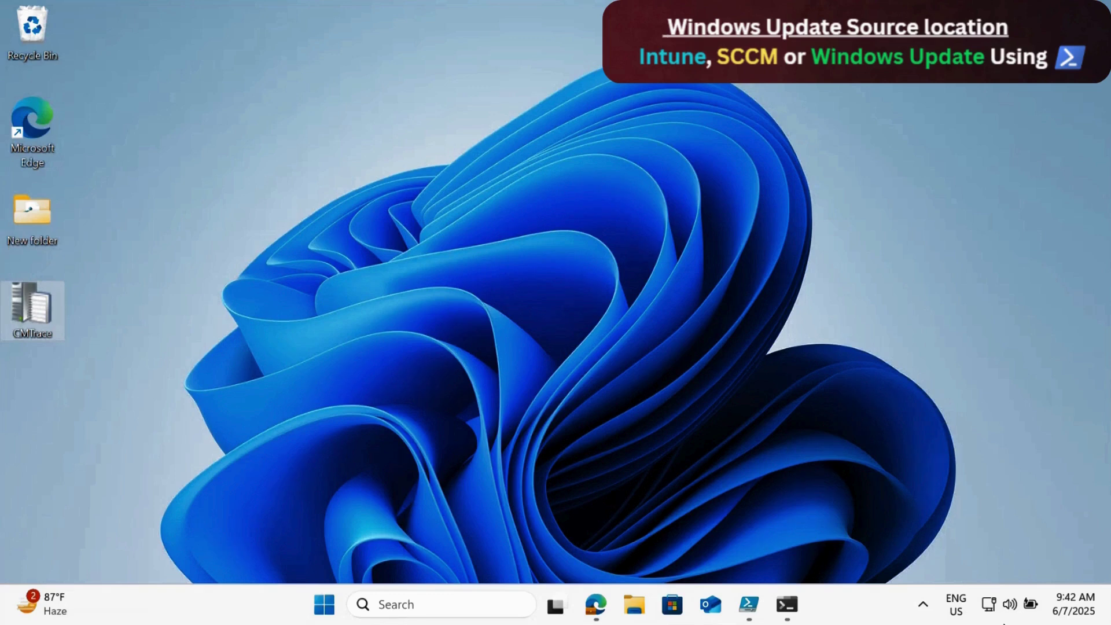
Step: Restore PowerShell ISE and load Update Source Location.ps1 through File > Open
click(954, 283)
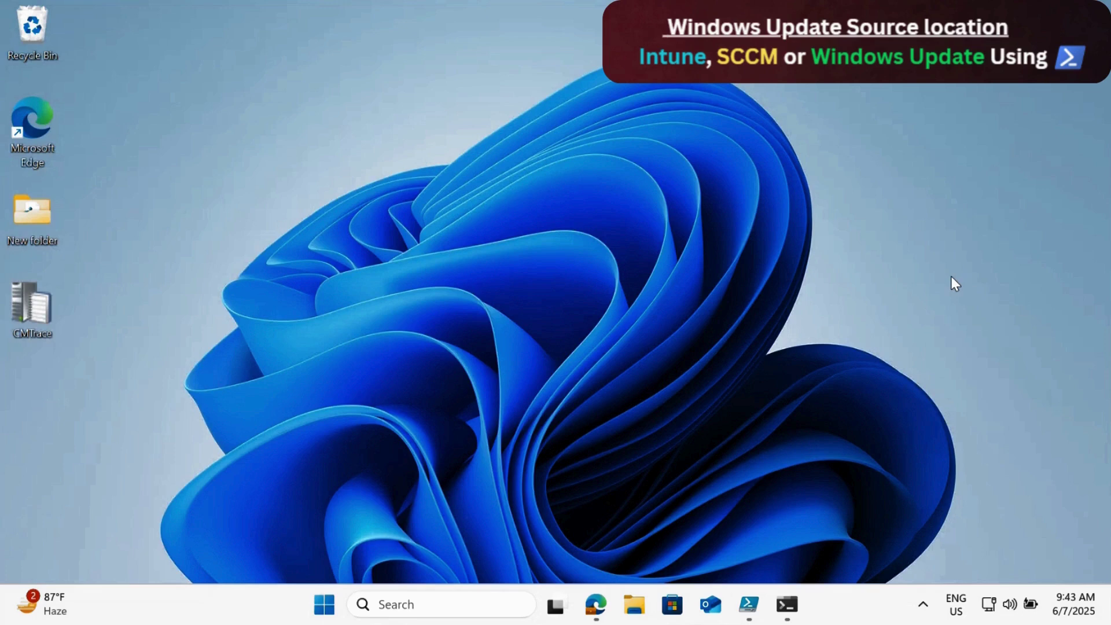
click(749, 604)
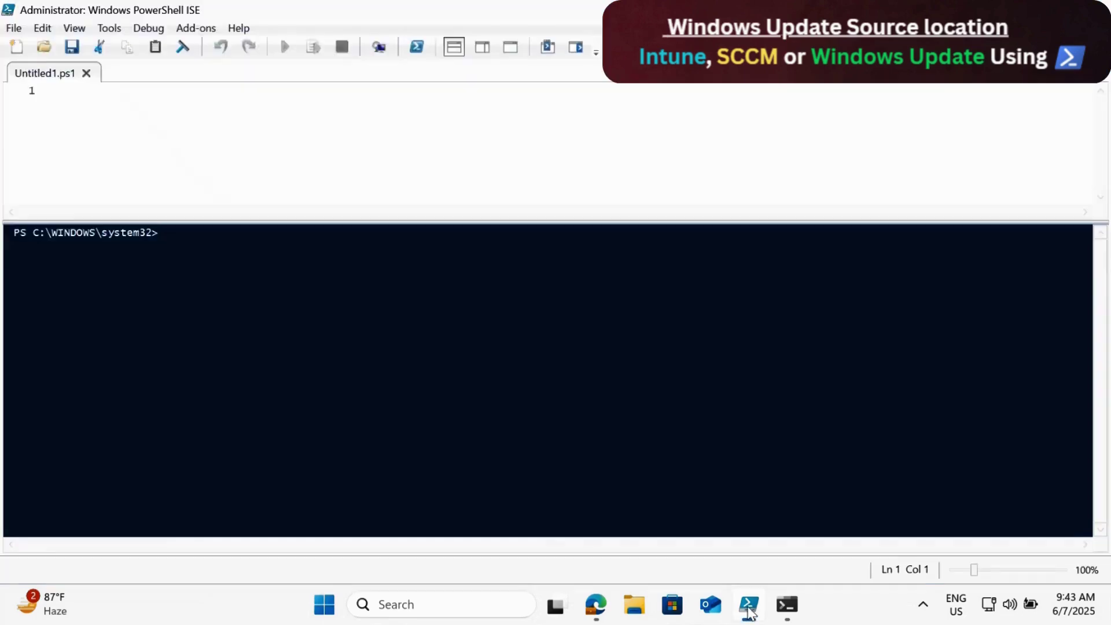
click(14, 29)
click(55, 66)
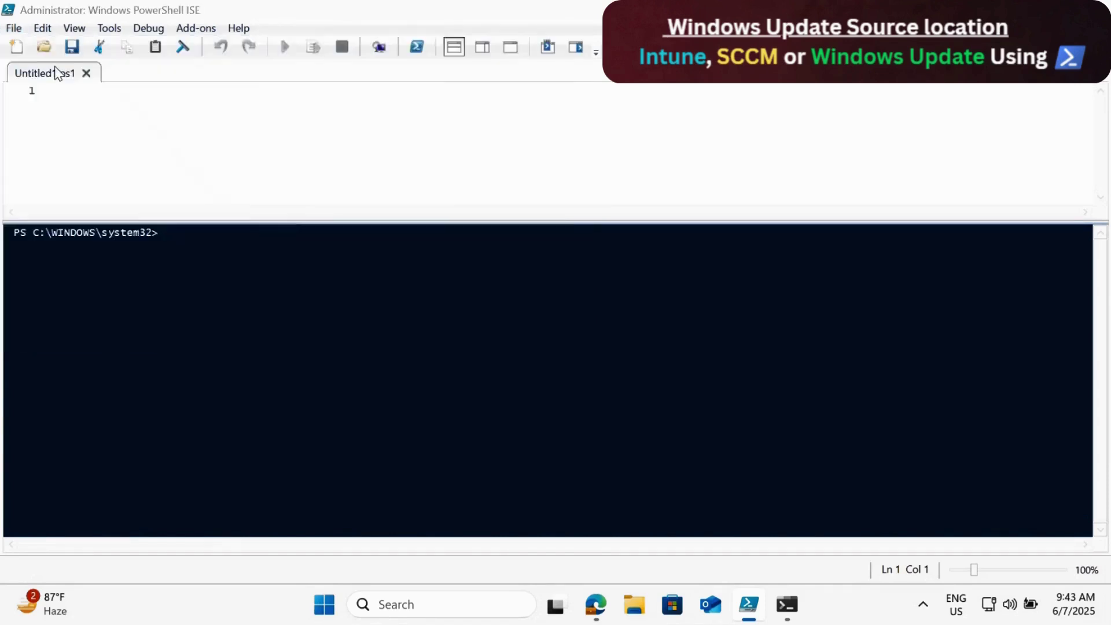
click(206, 184)
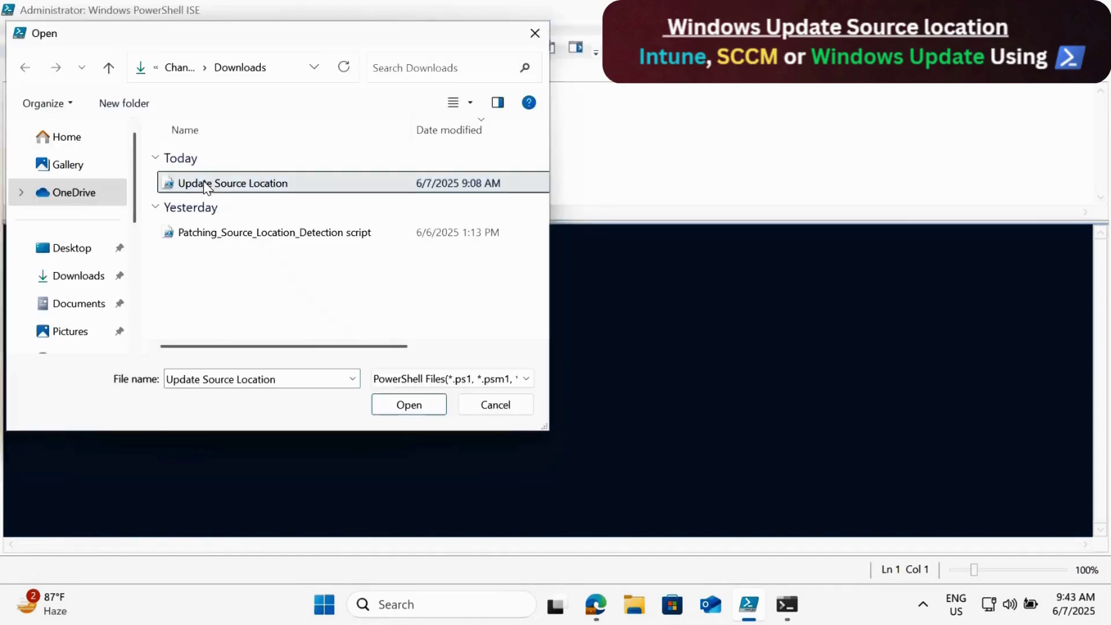
click(415, 404)
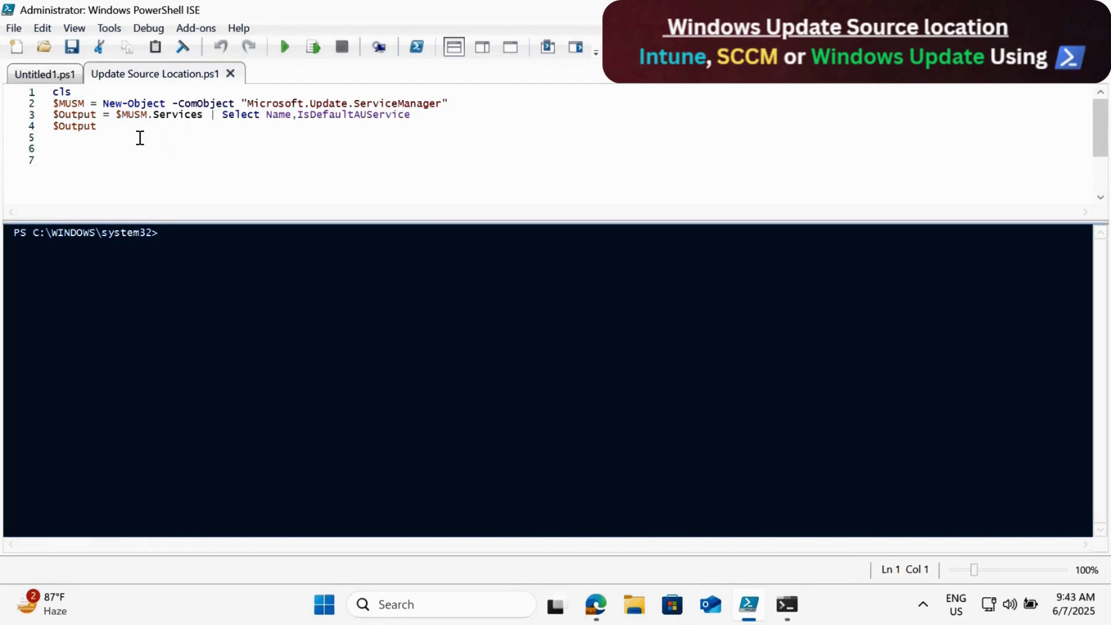
Step: Select the script's query lines and run them with Run Selection
key(ctrl+a)
click(280, 169)
drag(121, 142, 49, 91)
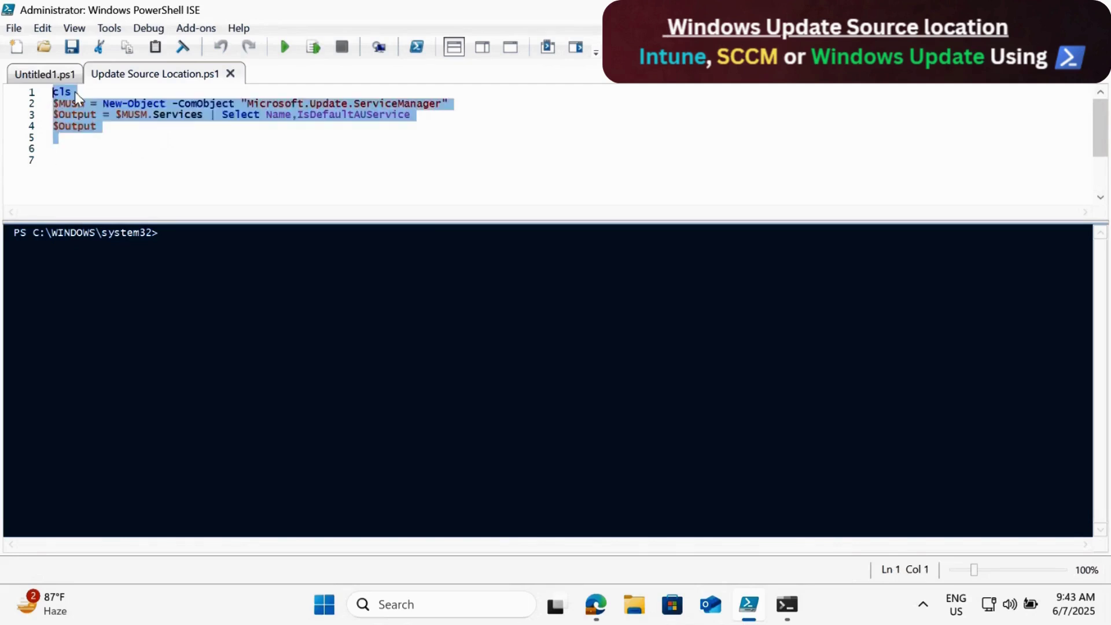
click(313, 48)
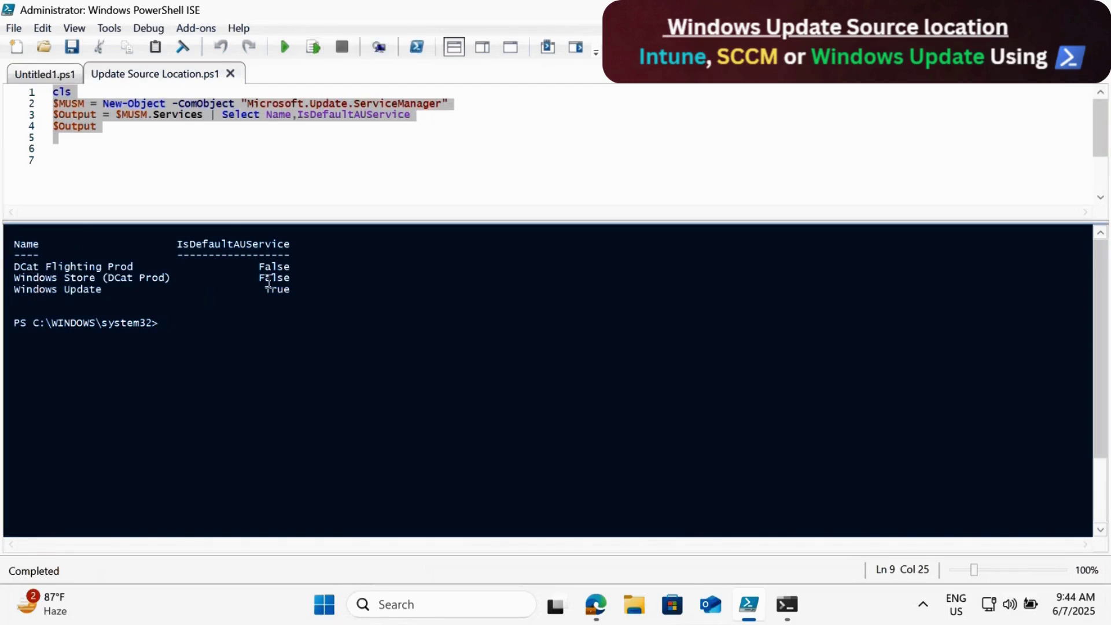
Step: Highlight the IsDefaultAUService column and Windows Update's True value in the output
drag(289, 289, 264, 291)
drag(177, 245, 293, 241)
click(291, 291)
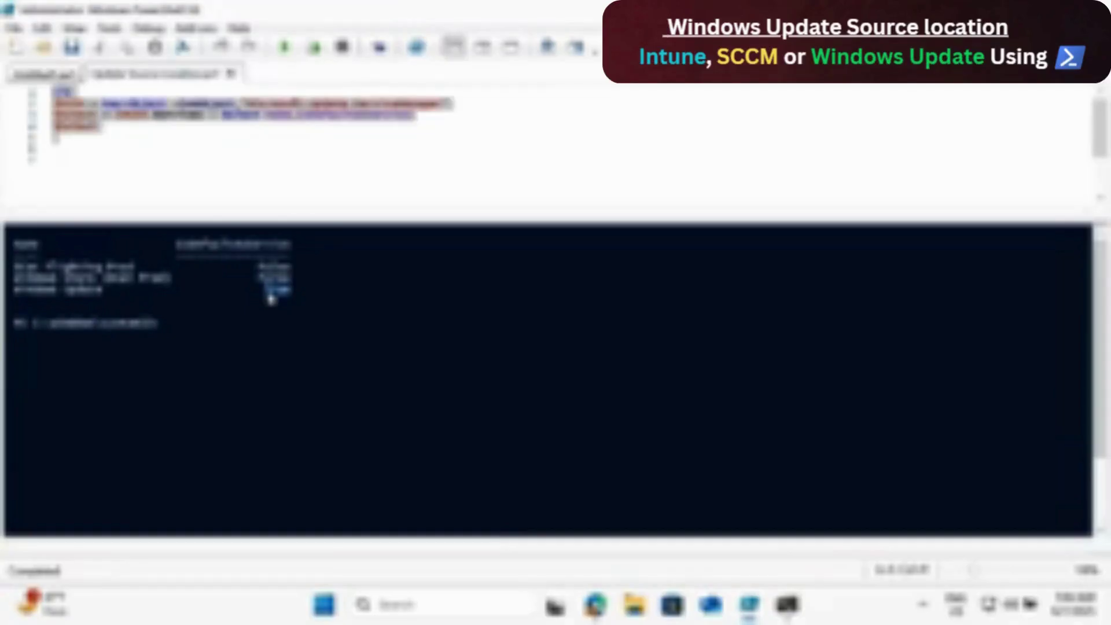
click(612, 127)
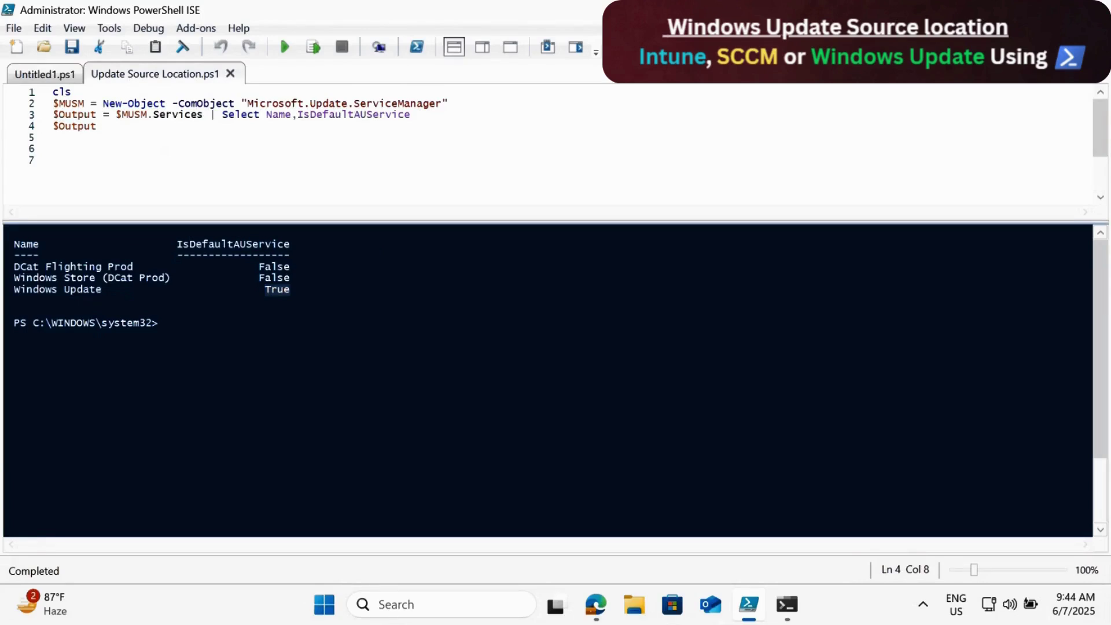
Step: View the work account's management info under Settings > Accounts > Access work or school, then return to ISE
key(super+d)
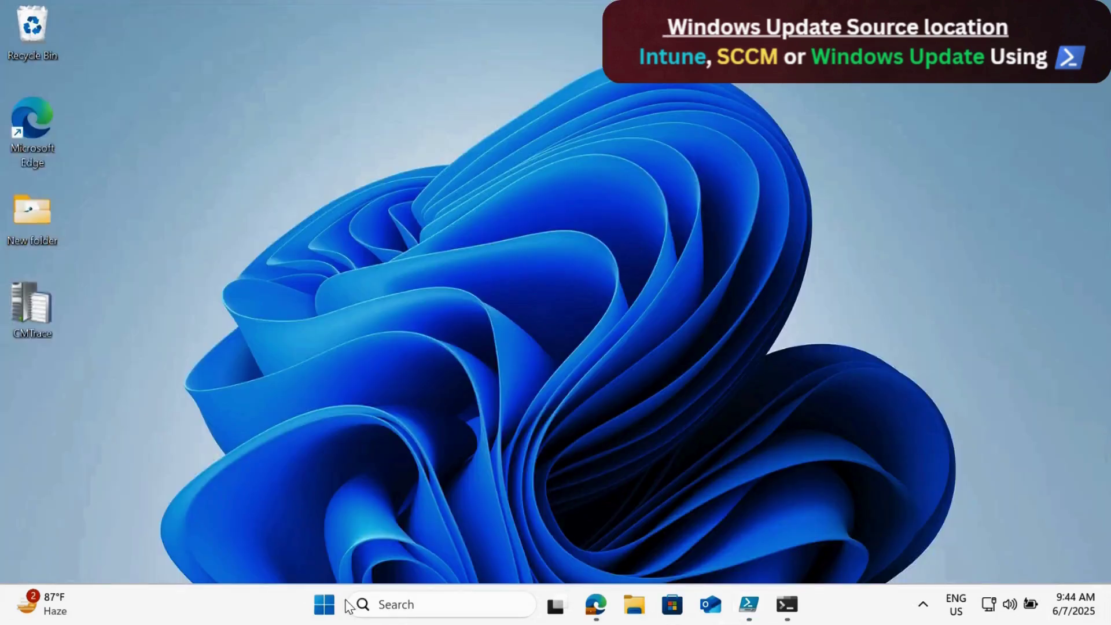
click(322, 614)
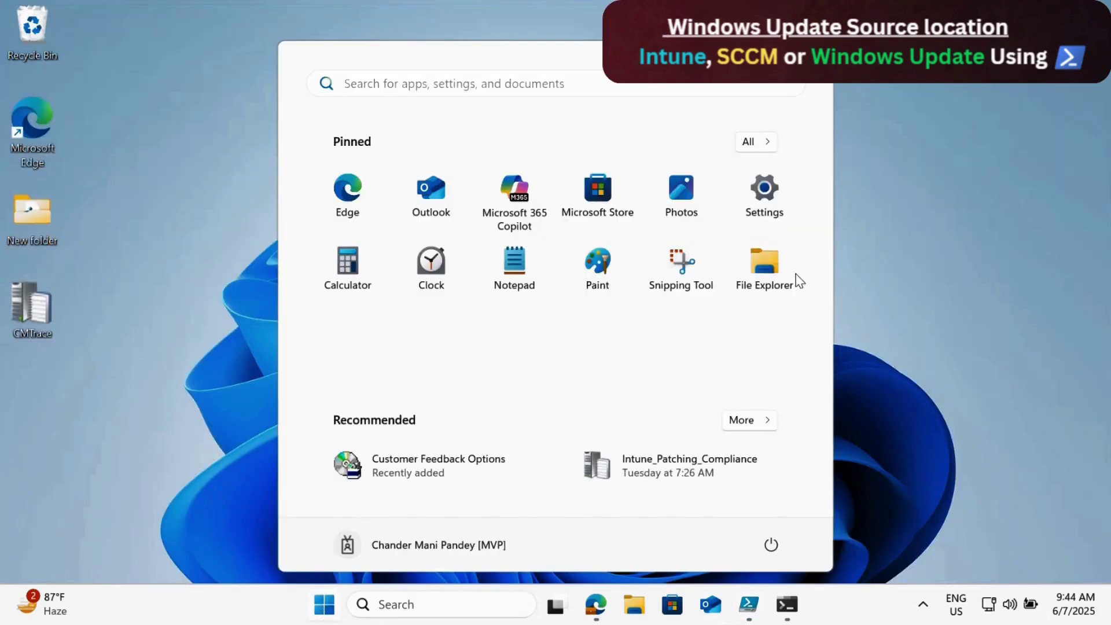
click(777, 189)
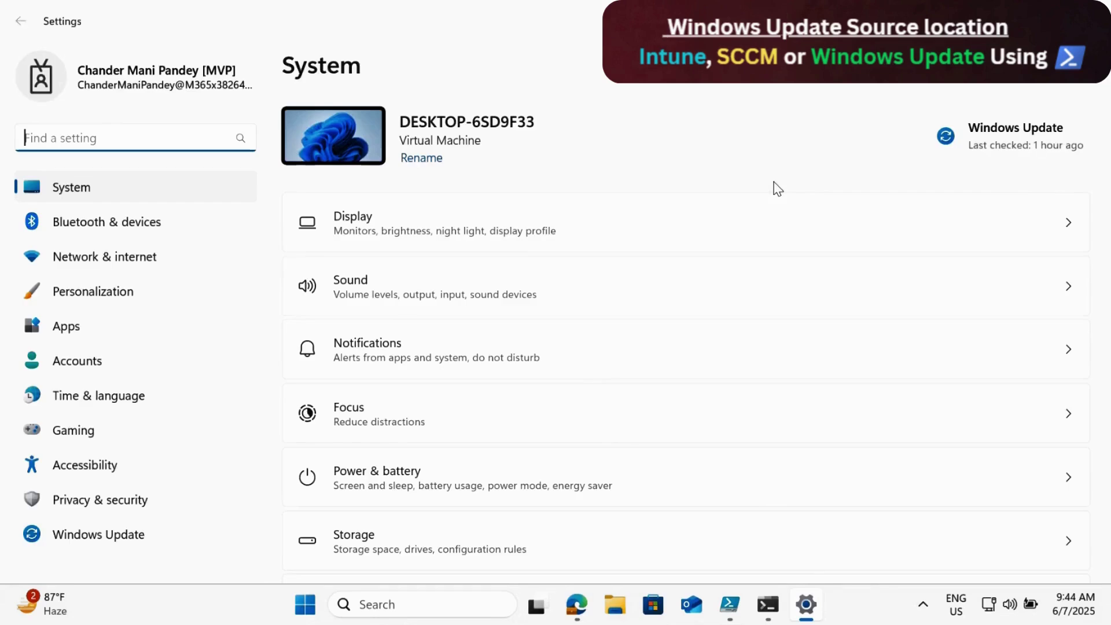
click(73, 369)
click(382, 564)
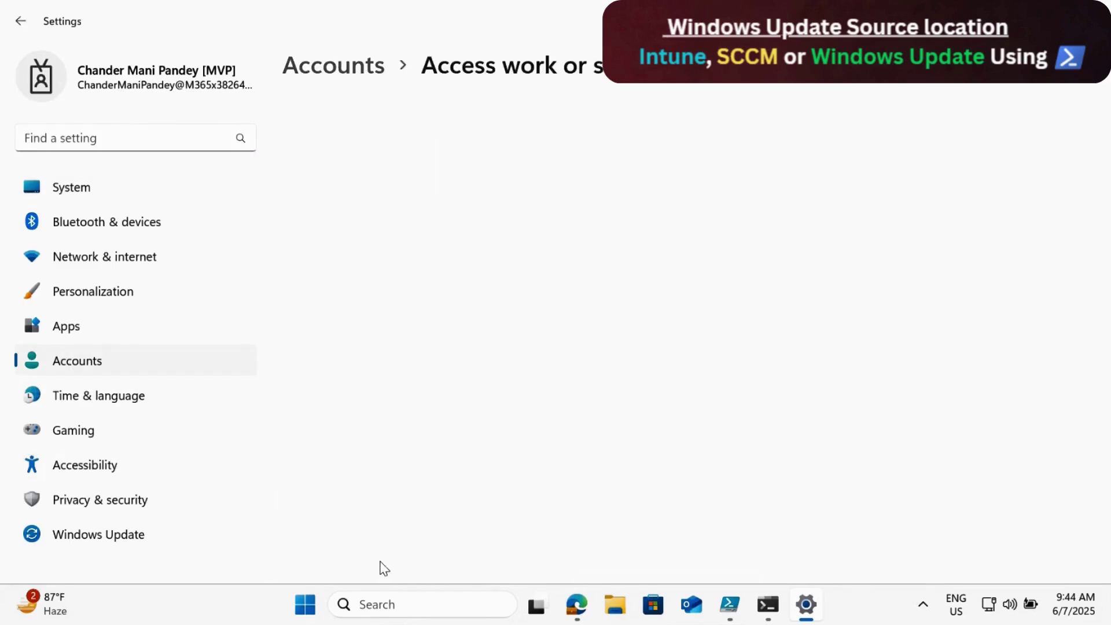
click(1071, 217)
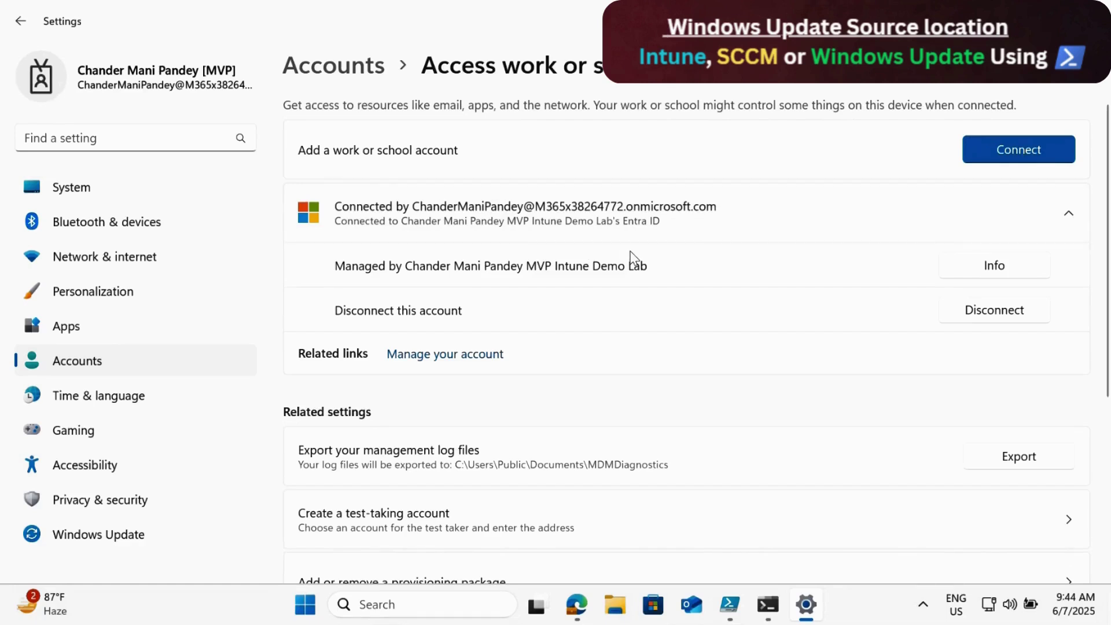
click(989, 268)
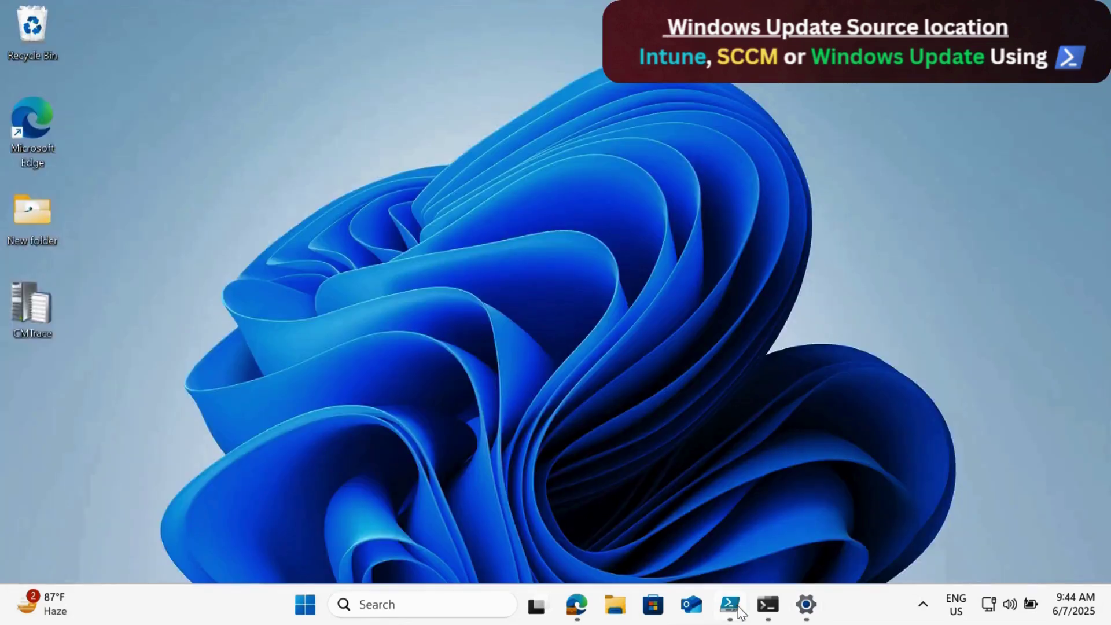
click(729, 604)
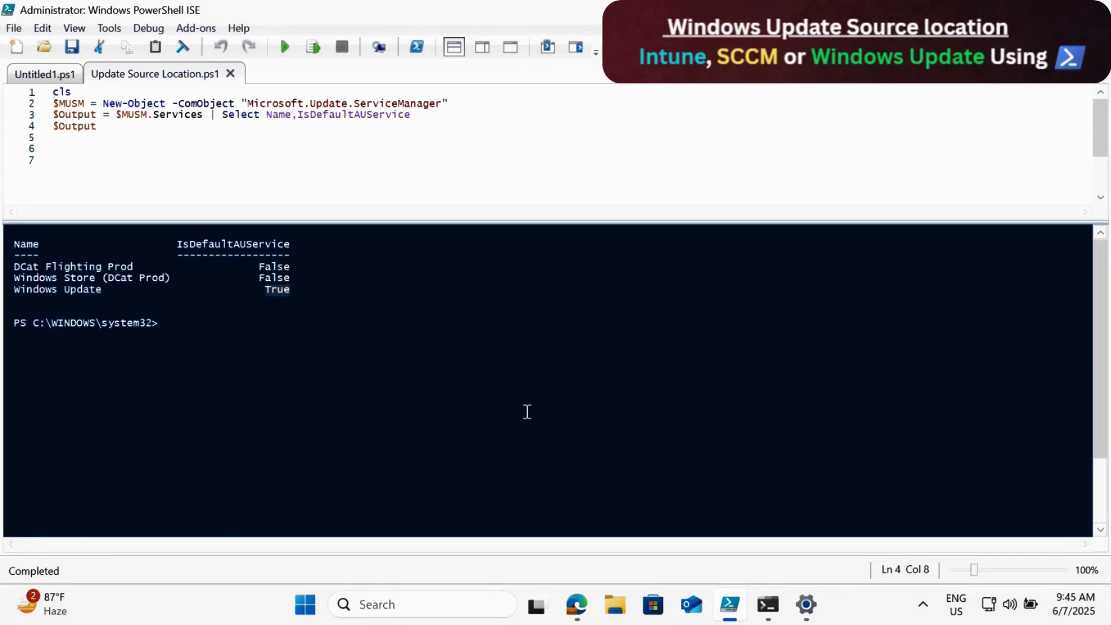
Step: Start a new custom script package named Patching_Source_Location under Scripts and remediations
click(575, 605)
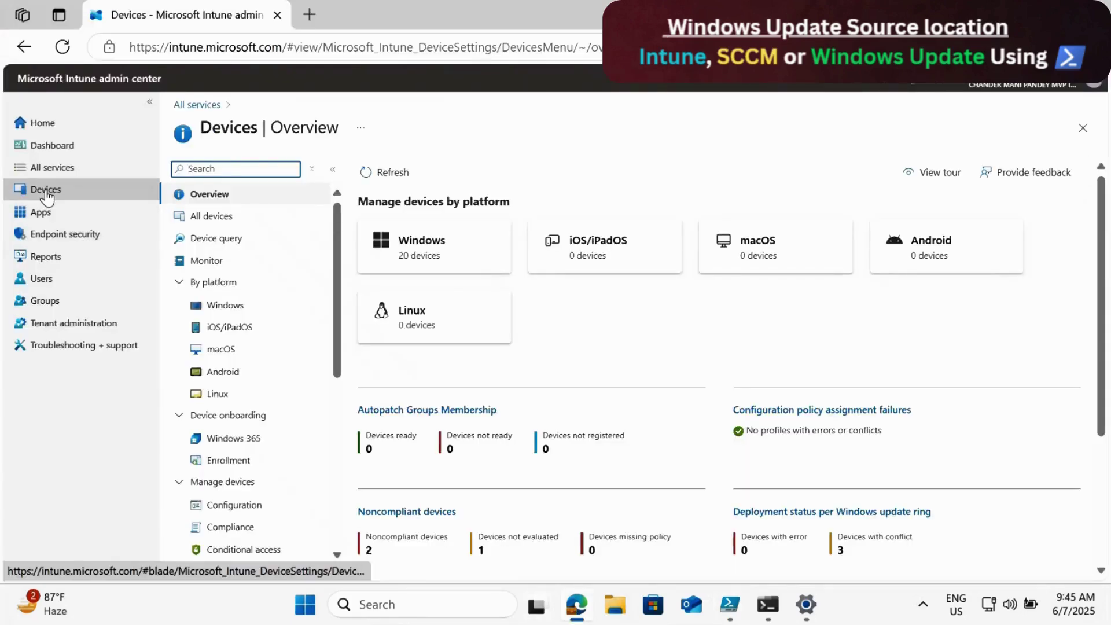
scroll(334, 428, down, 3)
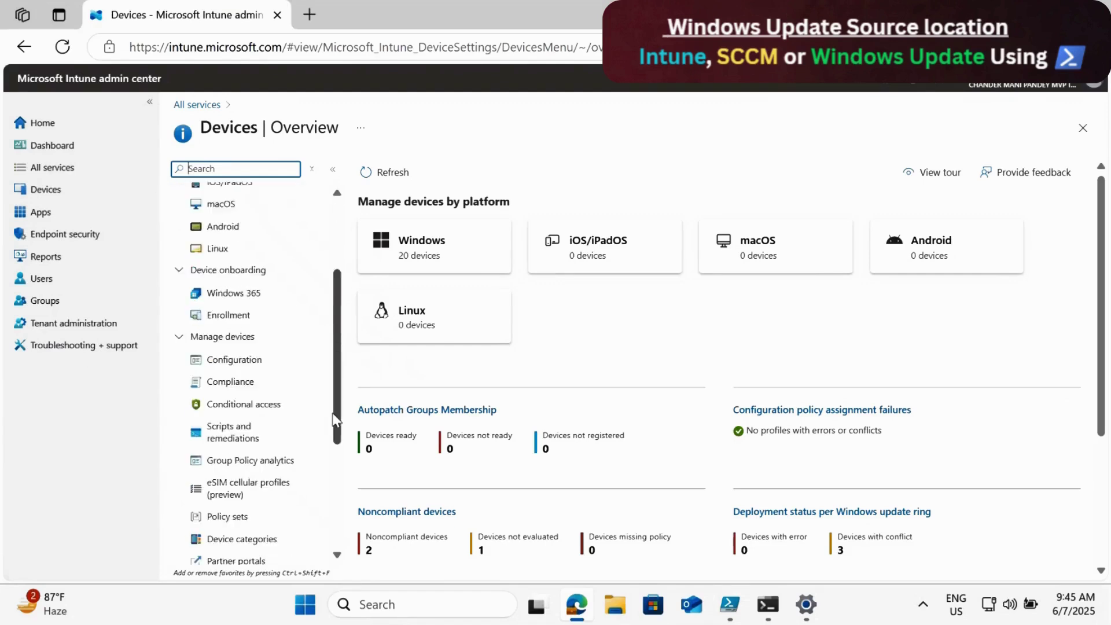
click(232, 410)
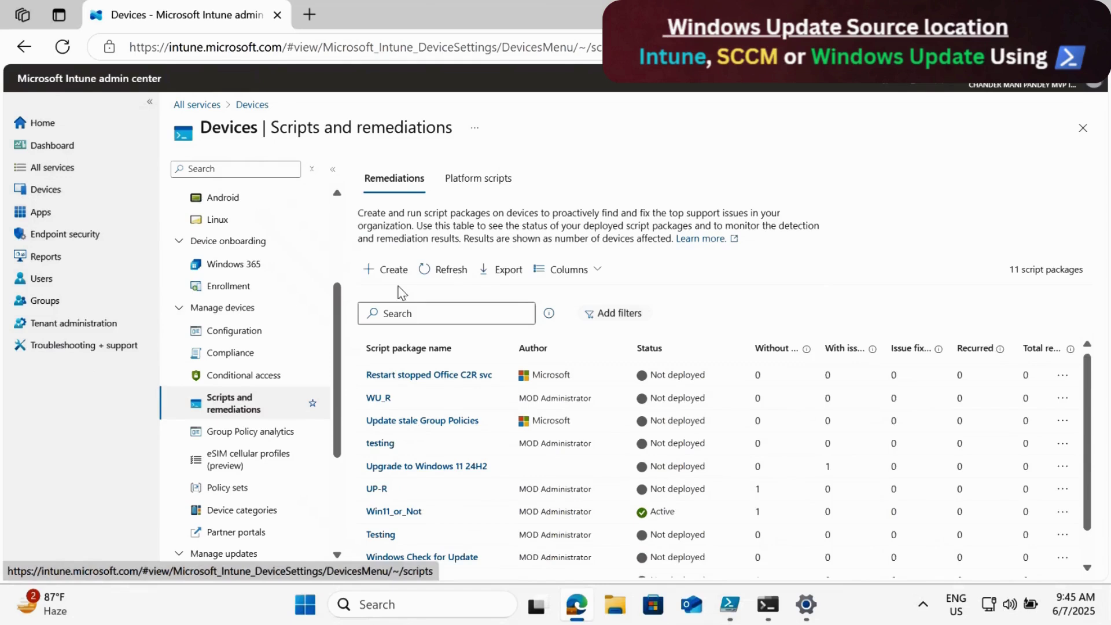
click(396, 270)
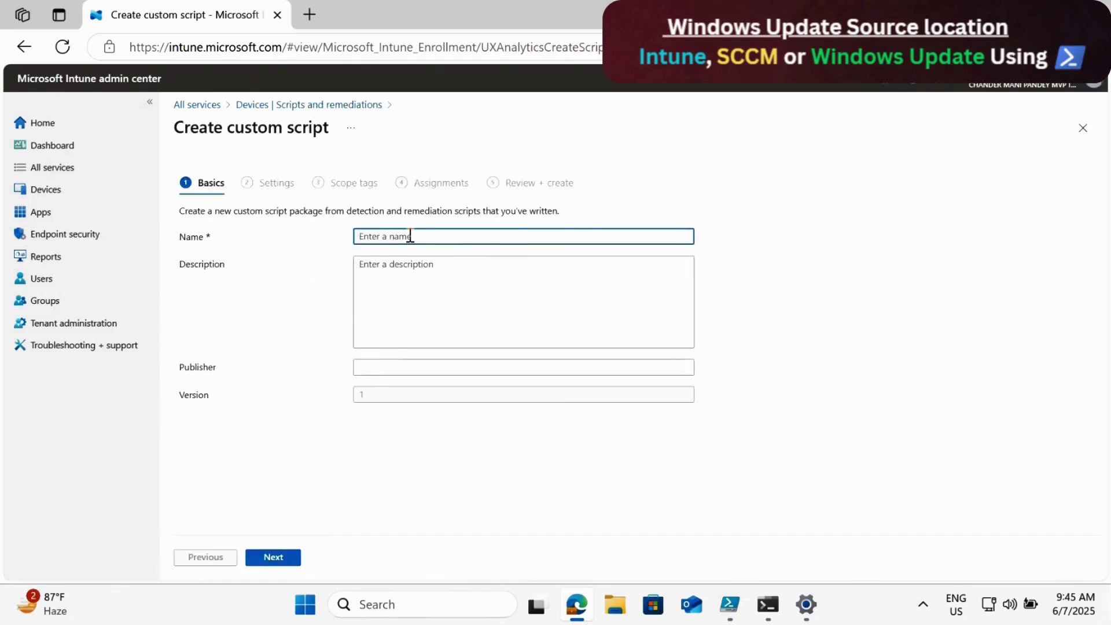
text(Patching_Source_Location)
click(272, 562)
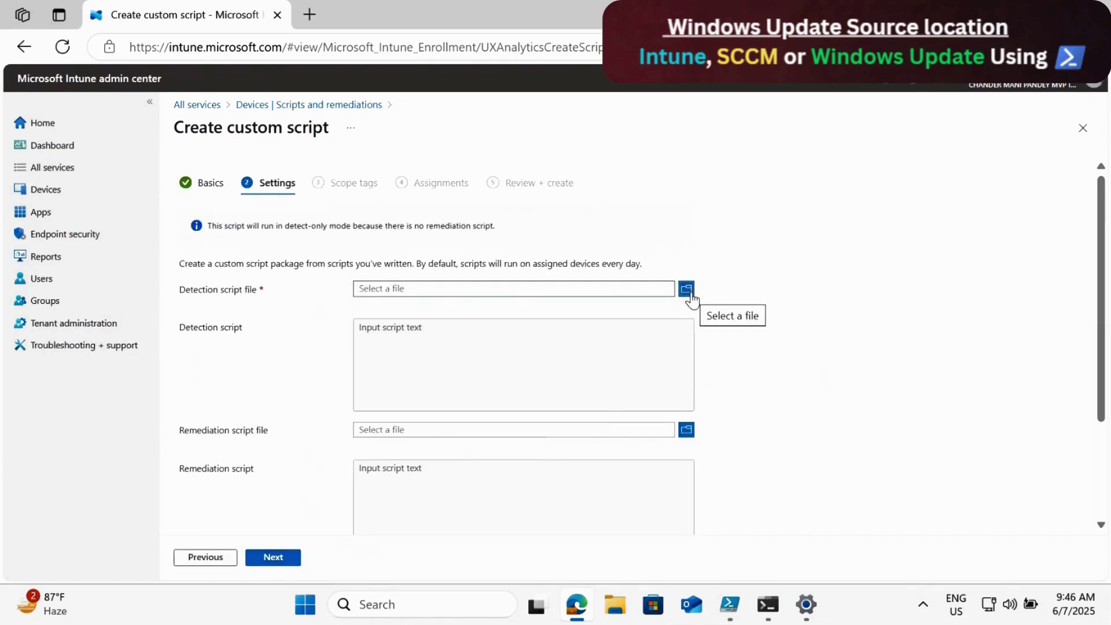
Step: Upload Patching_Source_Location_Detection as the detection script with 64-bit PowerShell set to Yes
click(689, 291)
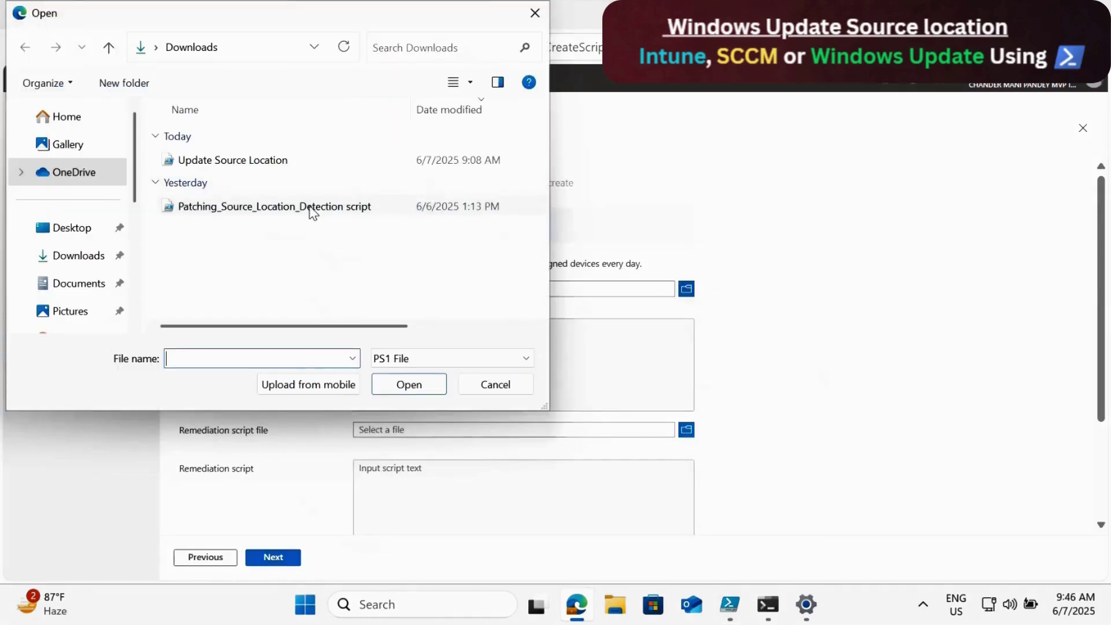
click(312, 208)
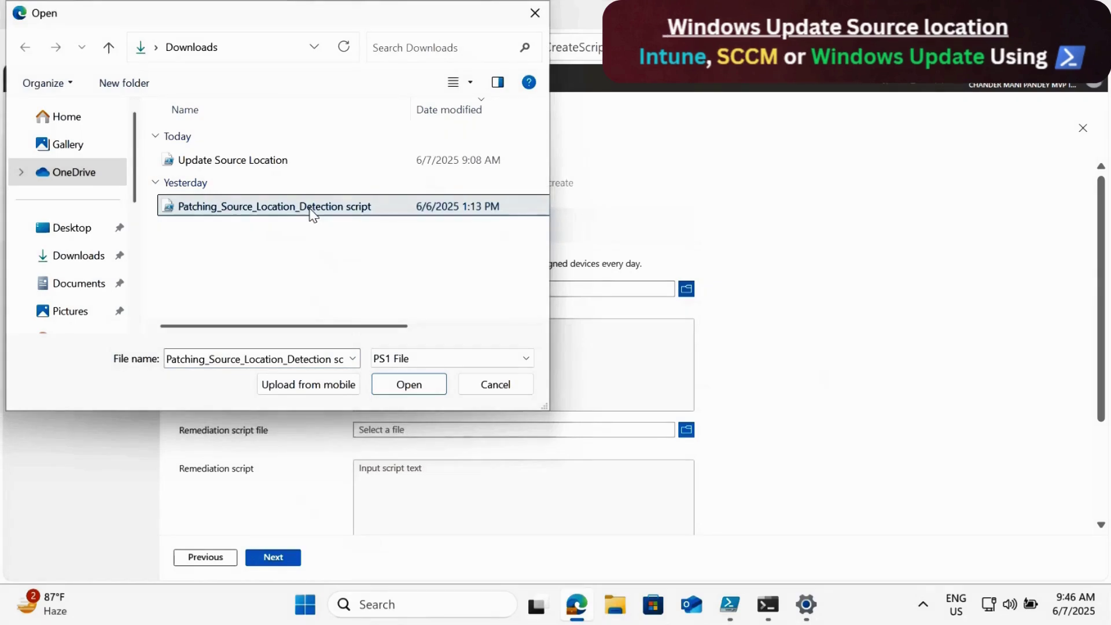
click(409, 385)
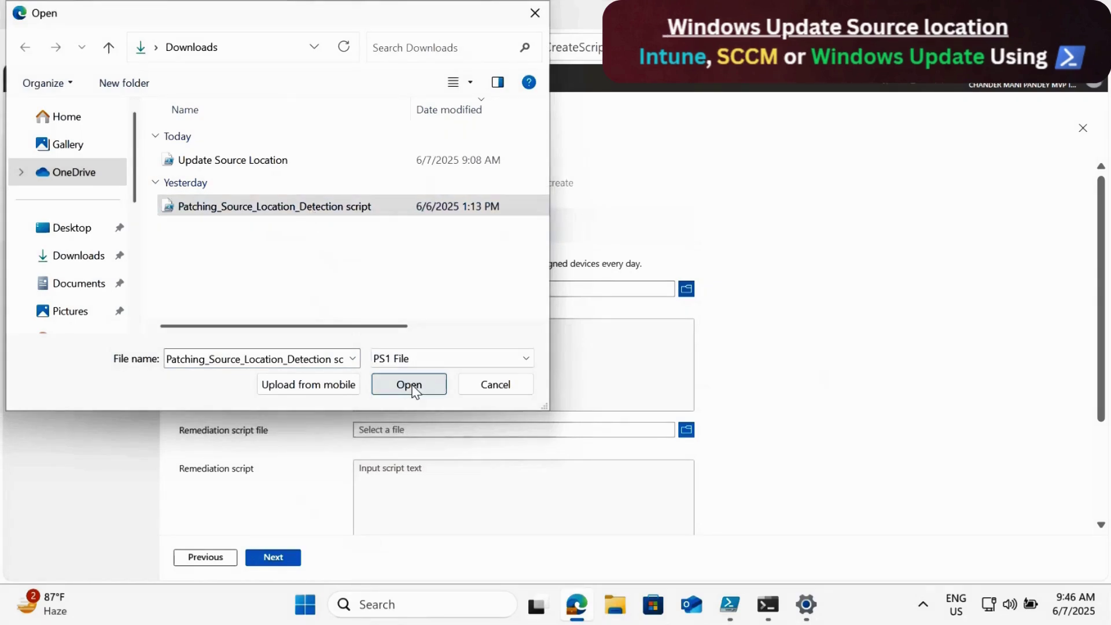
scroll(886, 396, down, 3)
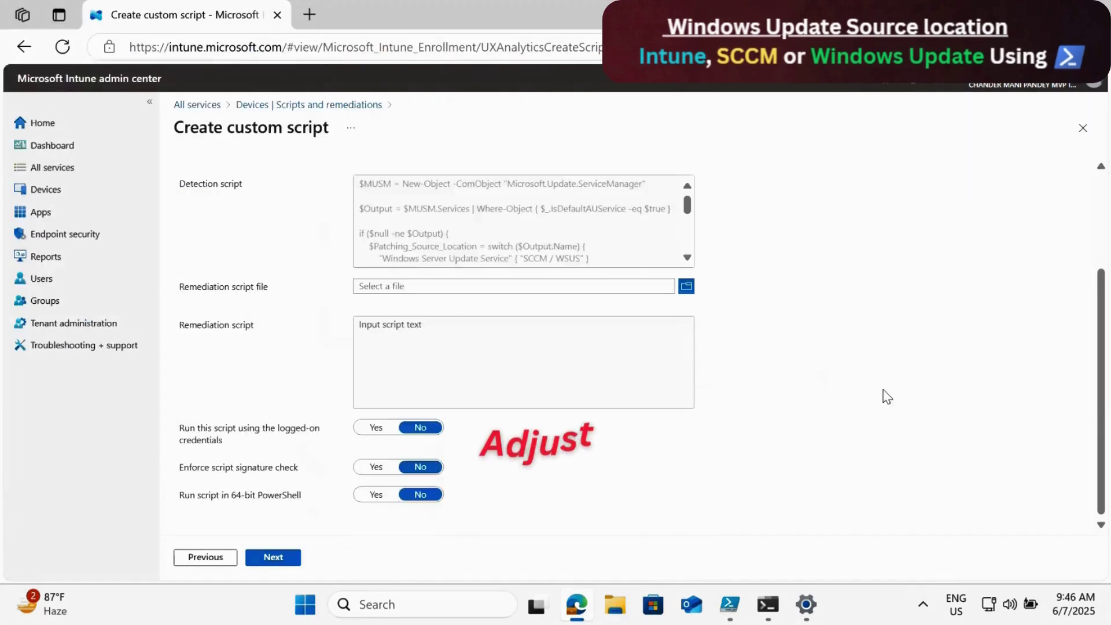
click(377, 495)
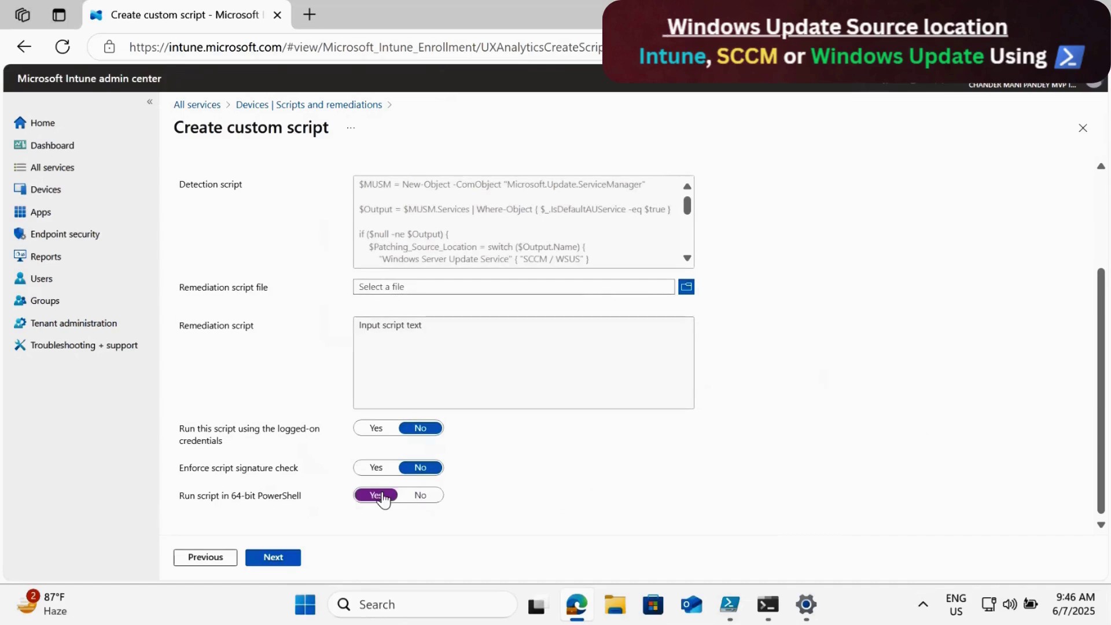
click(292, 557)
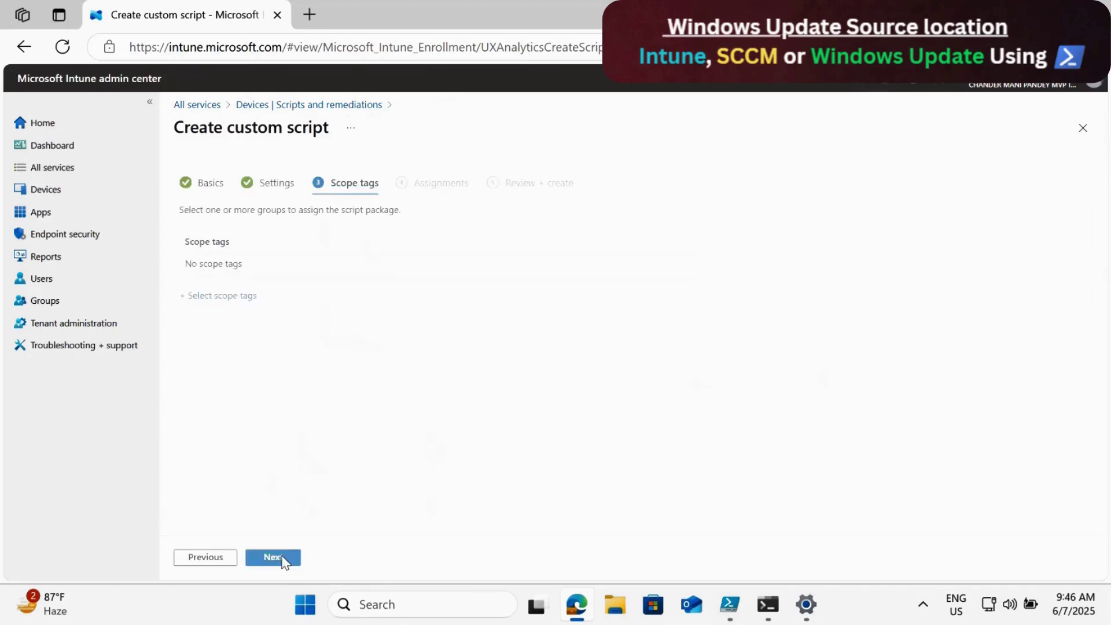
Step: Pass Scope tags and Assignments unchanged, review, and create the Patching_Source_Location package
click(282, 559)
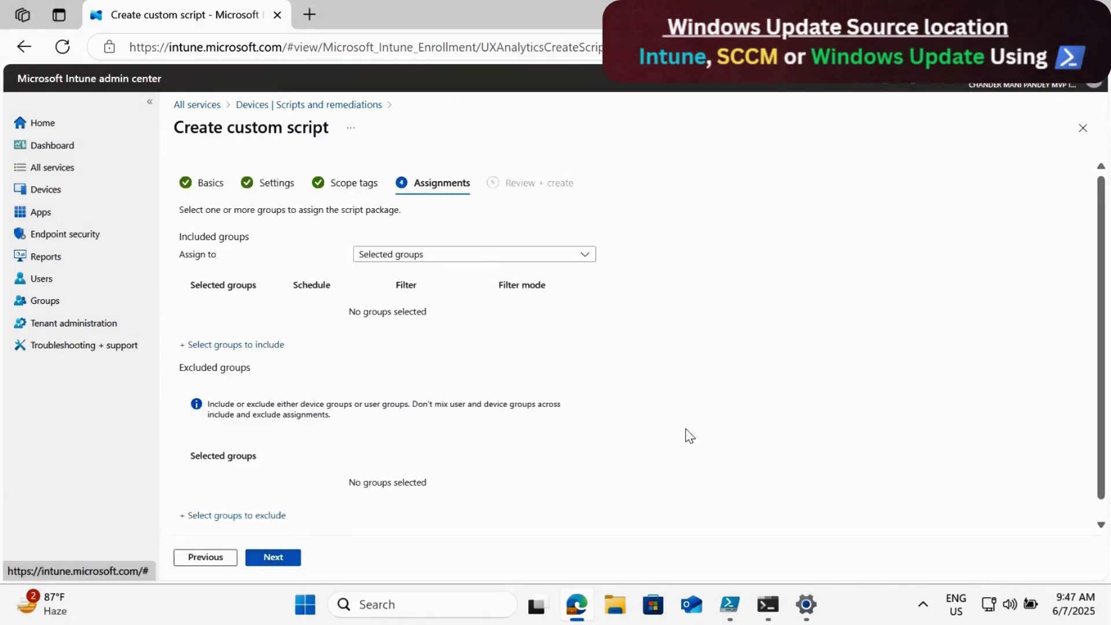
click(275, 559)
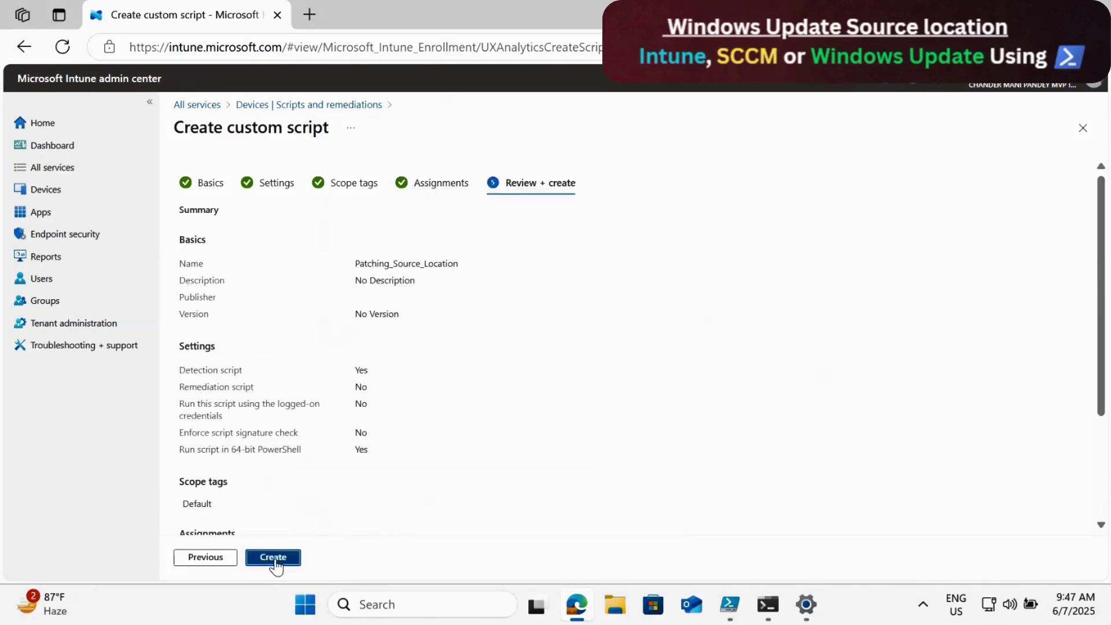
click(276, 559)
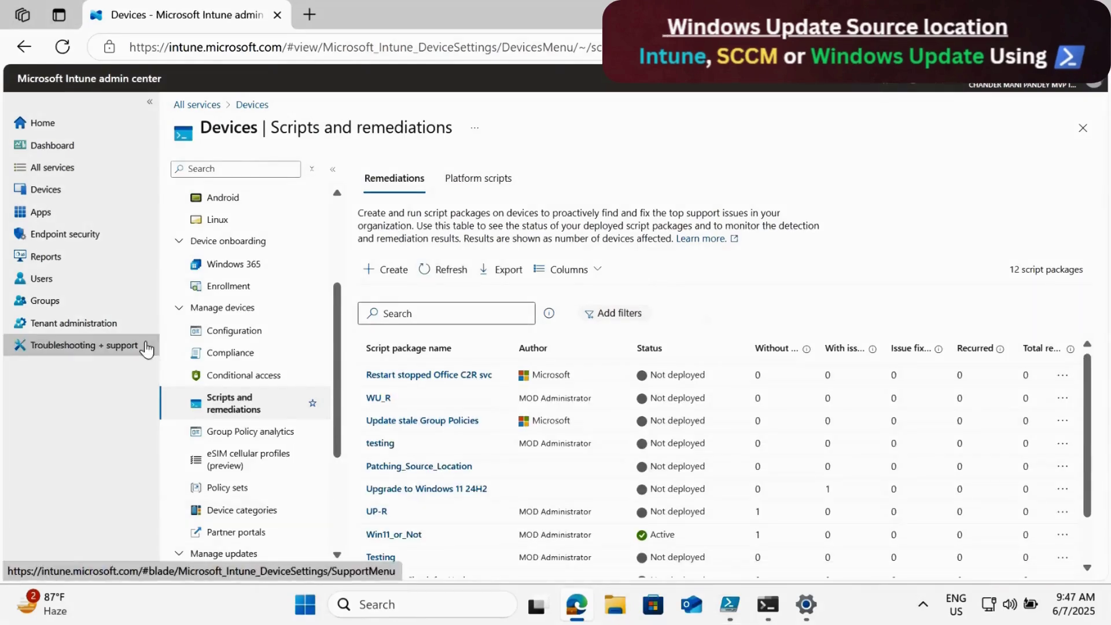
Step: Open the DESKTOP-6SD9F33 device from the Windows devices list
click(61, 195)
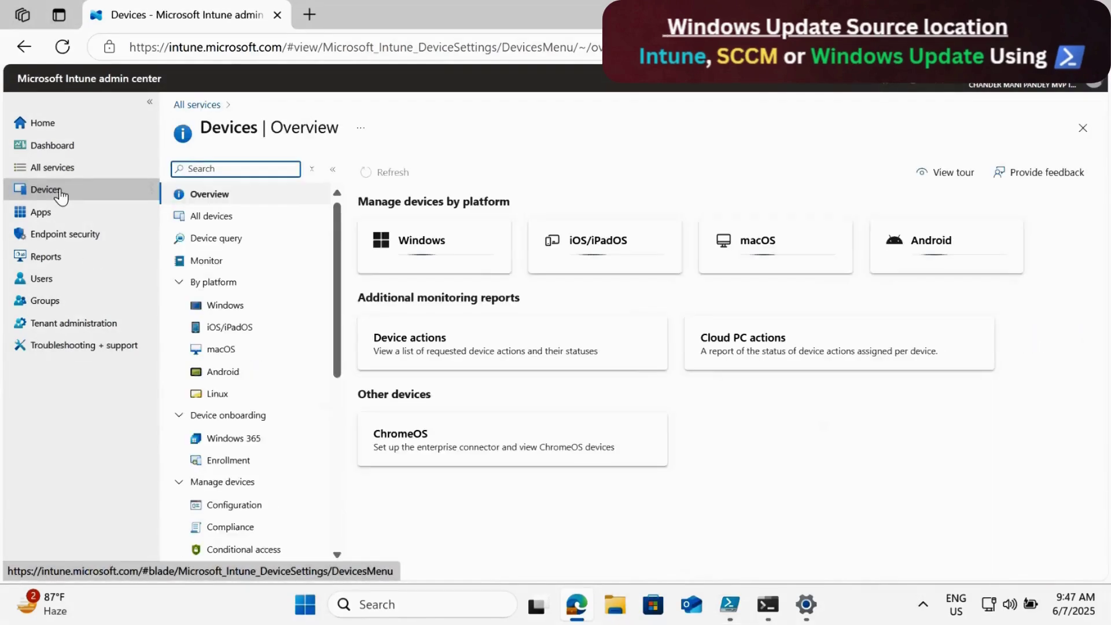
click(451, 265)
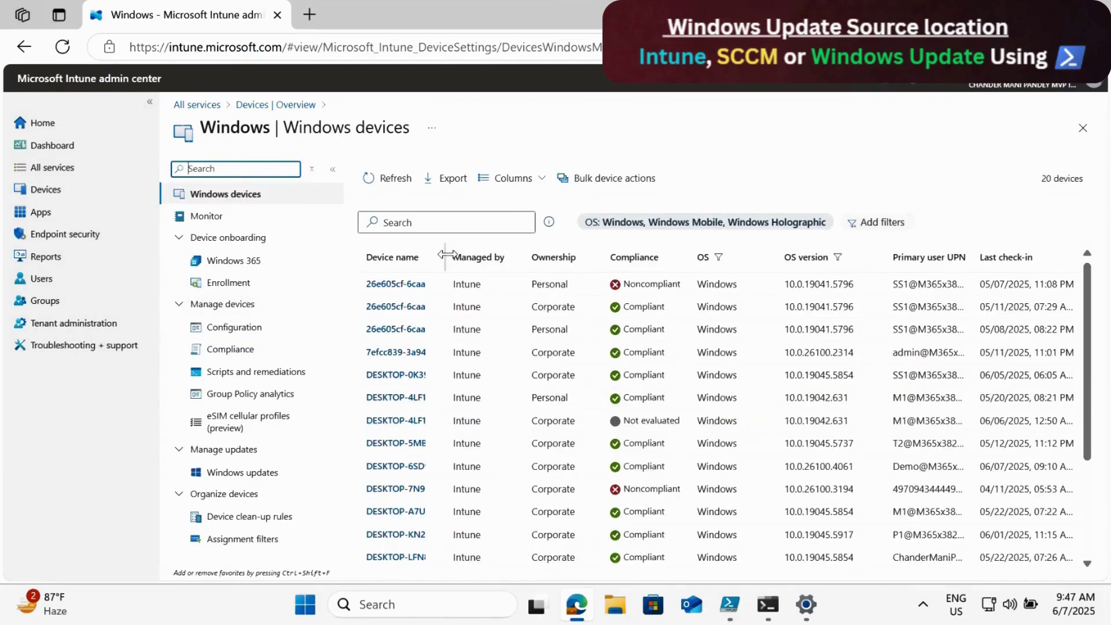
double_click(445, 255)
click(429, 471)
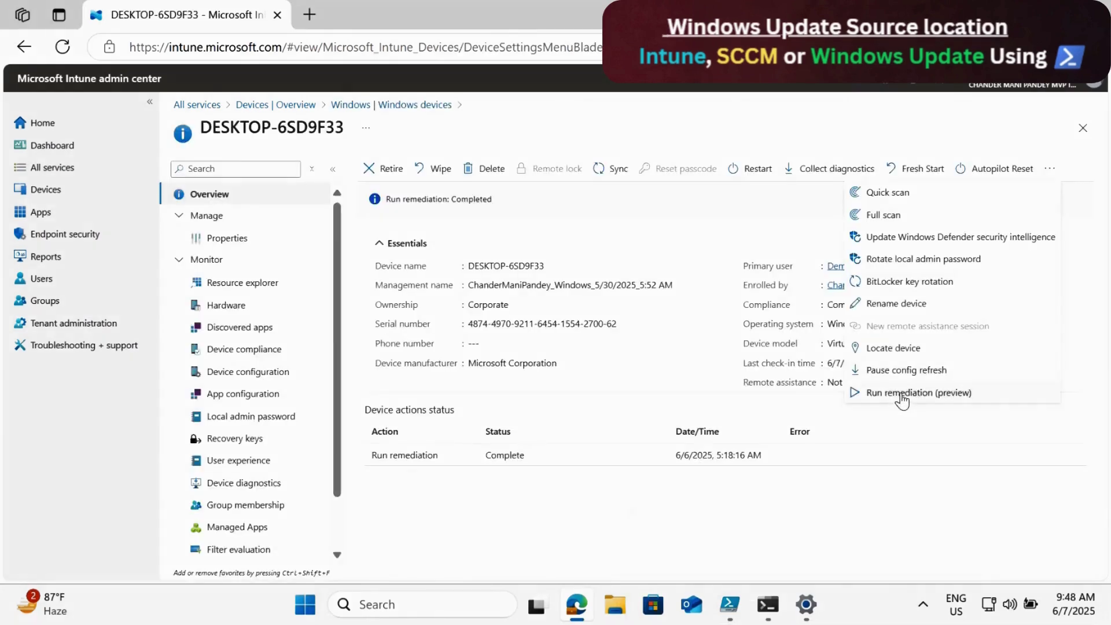
Step: Run the Patching_Source_Location remediation on DESKTOP-6SD9F33
click(905, 398)
click(295, 247)
text(Patching_Source_Location)
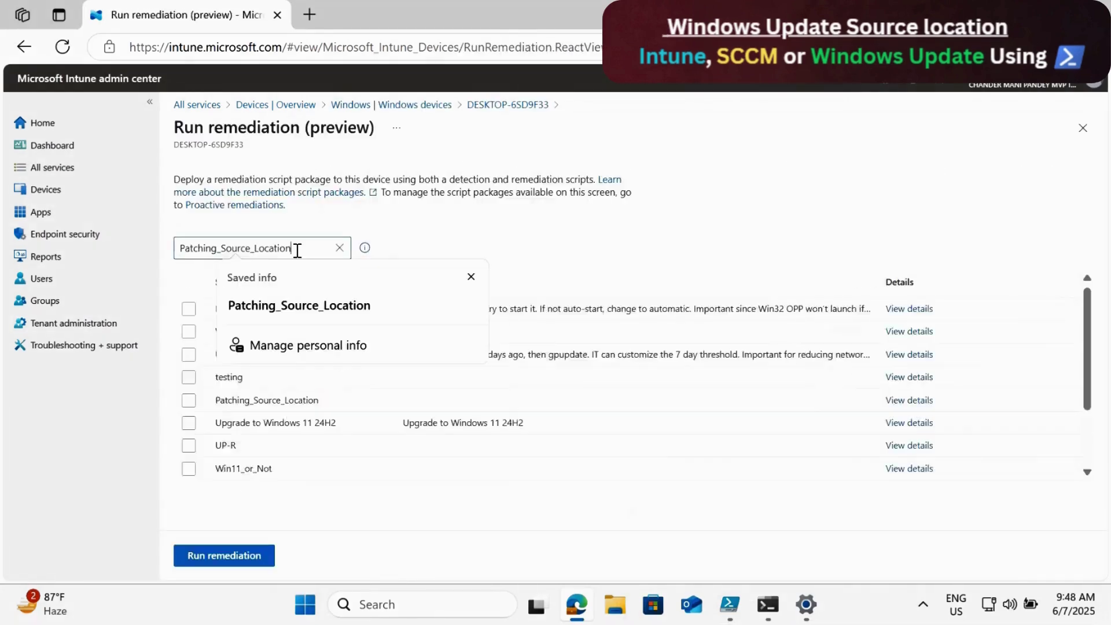
click(340, 307)
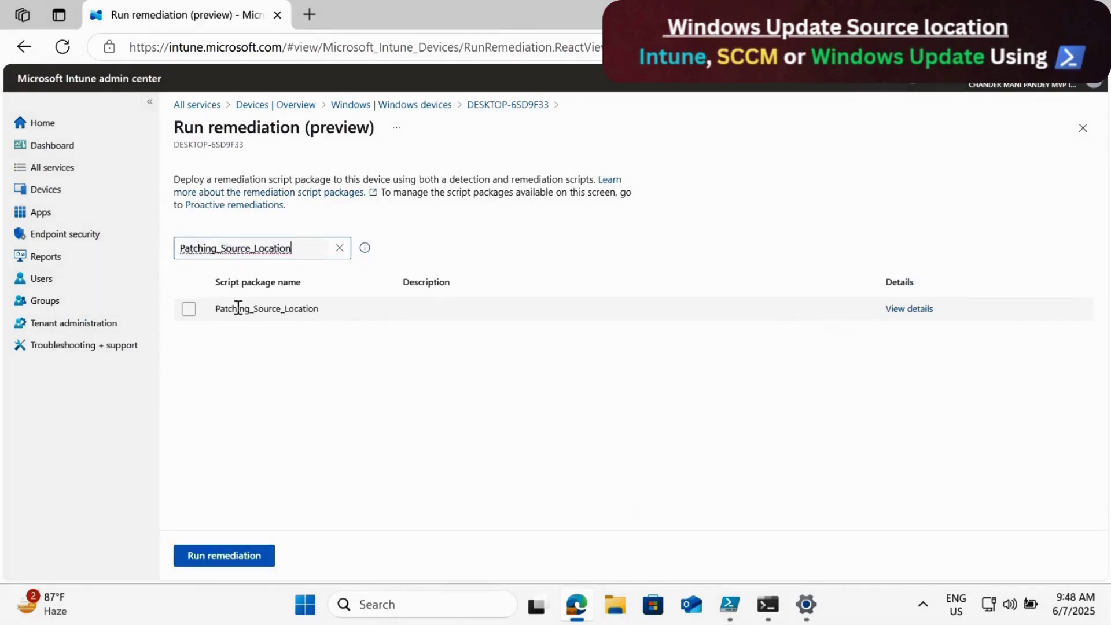
click(189, 310)
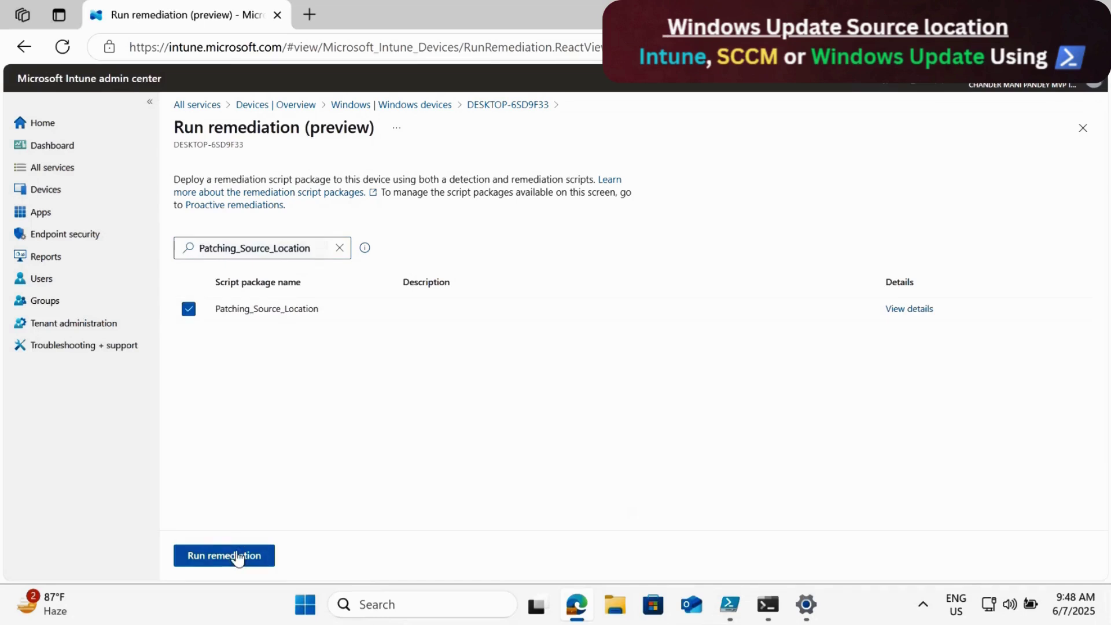
click(225, 555)
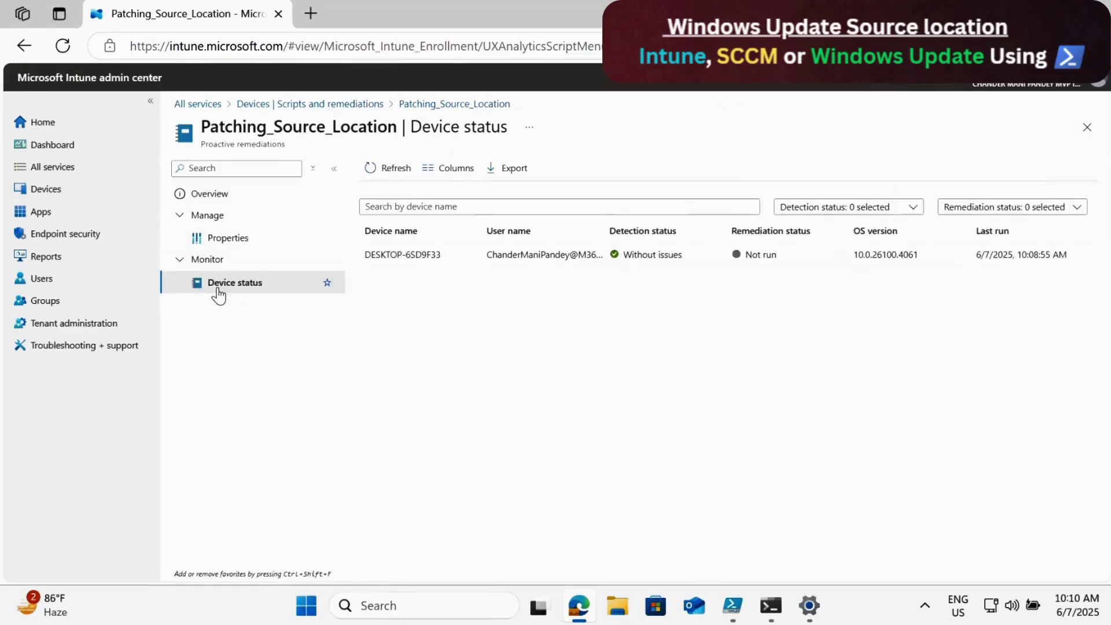
Step: Add Pre-remediation detection output and Filters columns, then review the output showing Windows Update
click(449, 169)
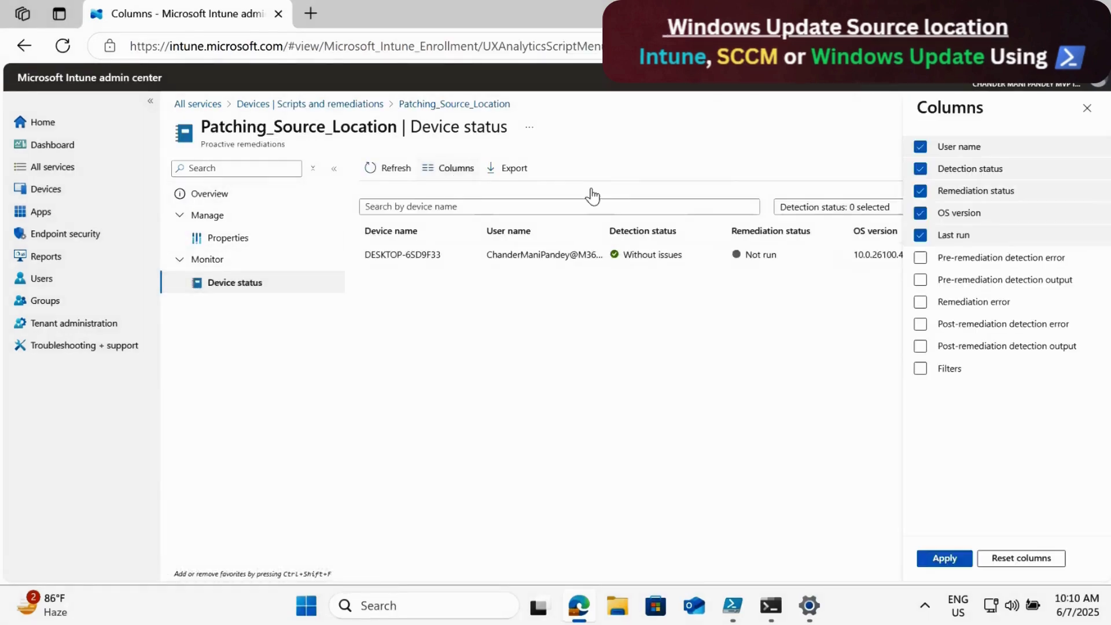
click(920, 281)
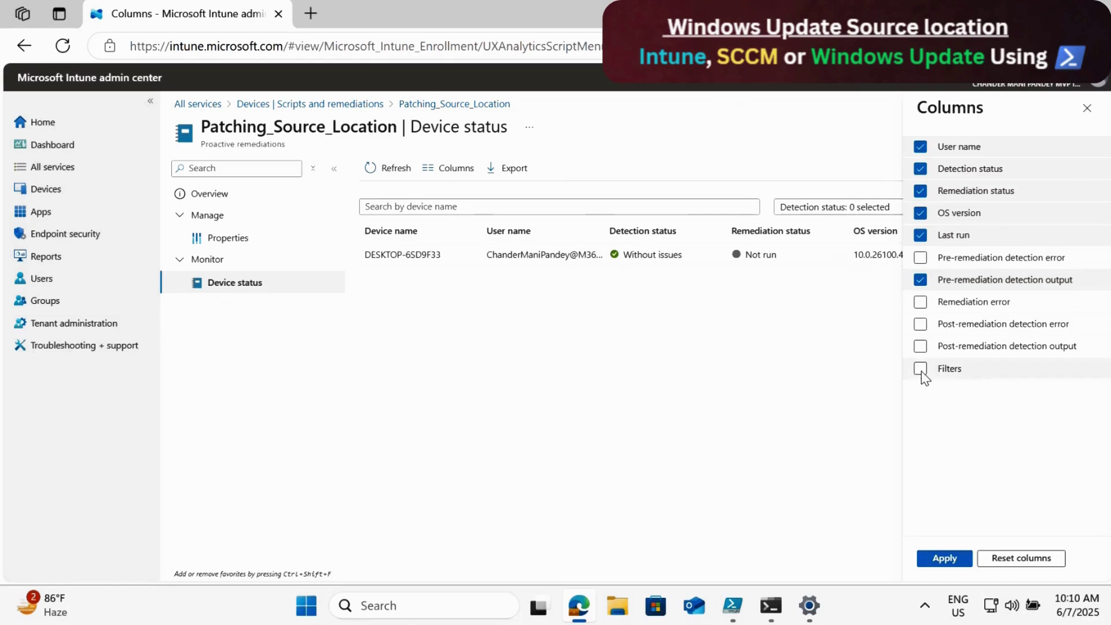
click(921, 369)
click(944, 559)
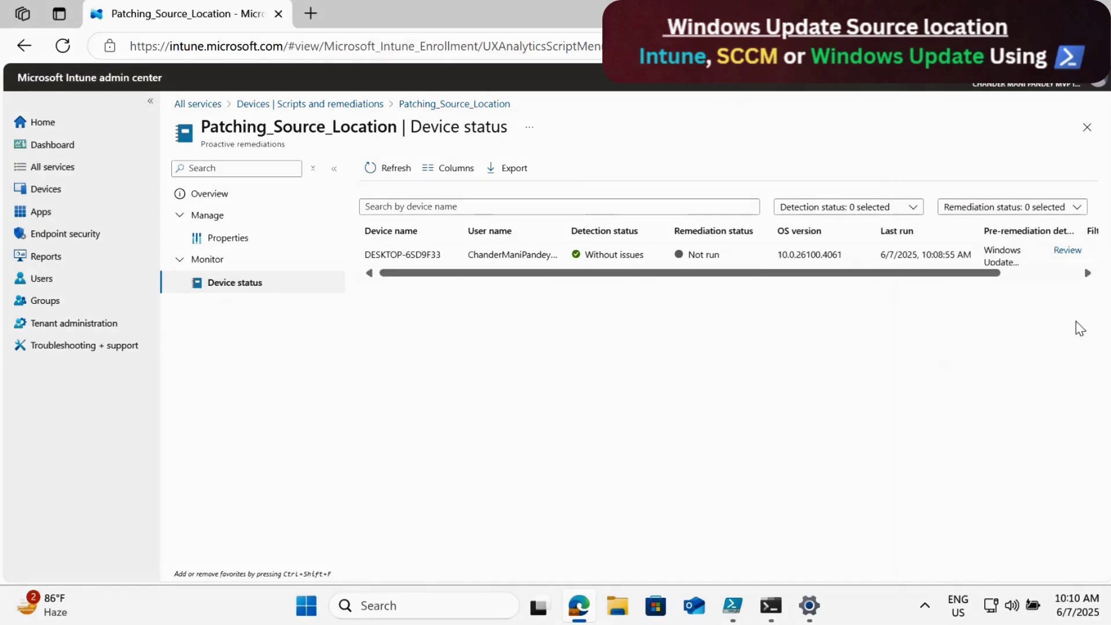
drag(742, 279, 979, 284)
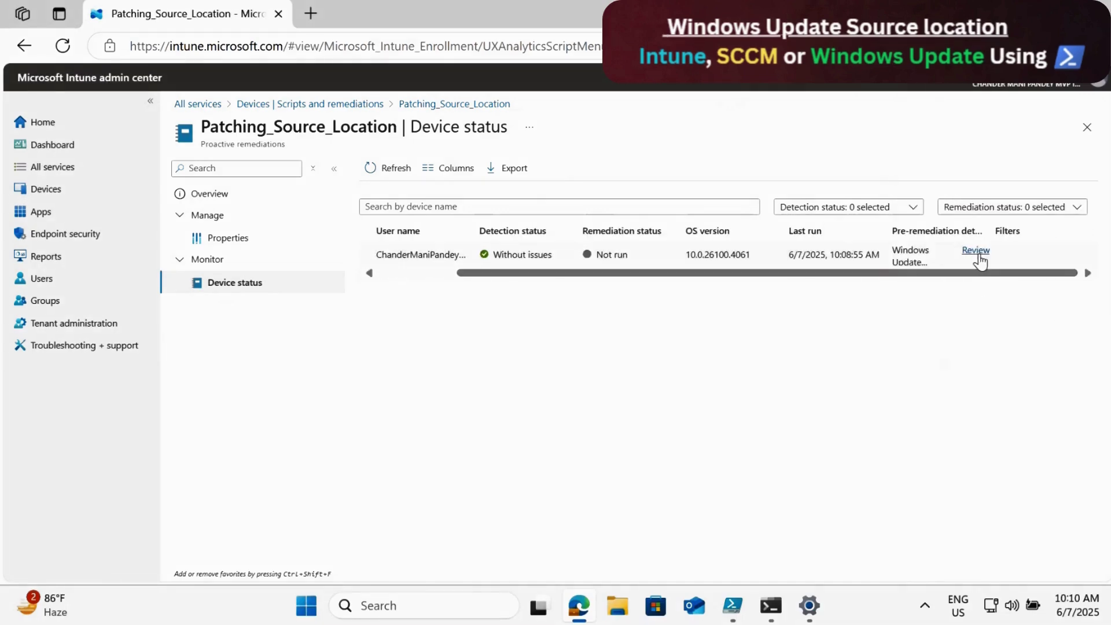
click(977, 254)
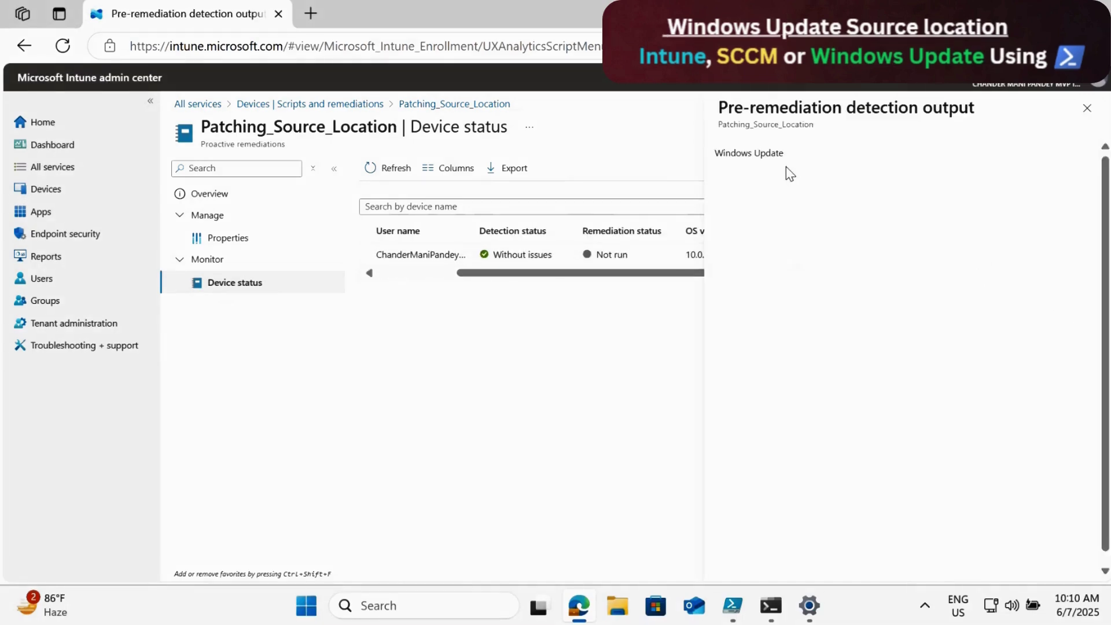